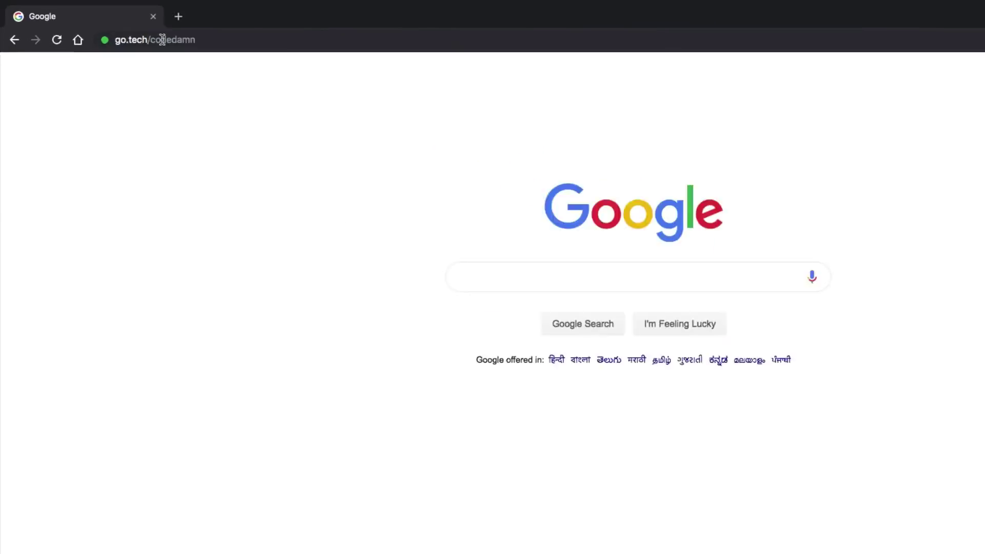
- Load go.tech/codedamn and search for the datameets2.tech domain name
click(162, 39)
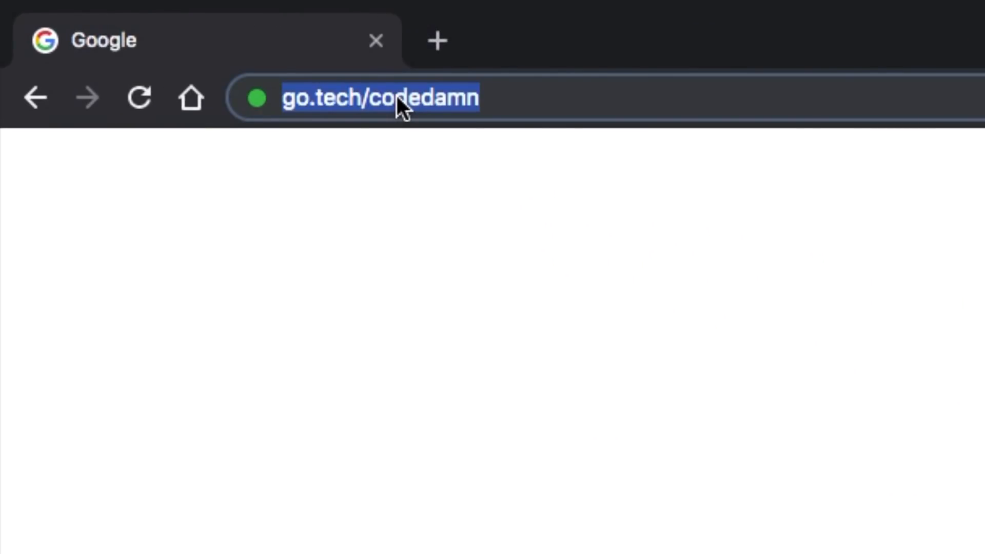
key(Return)
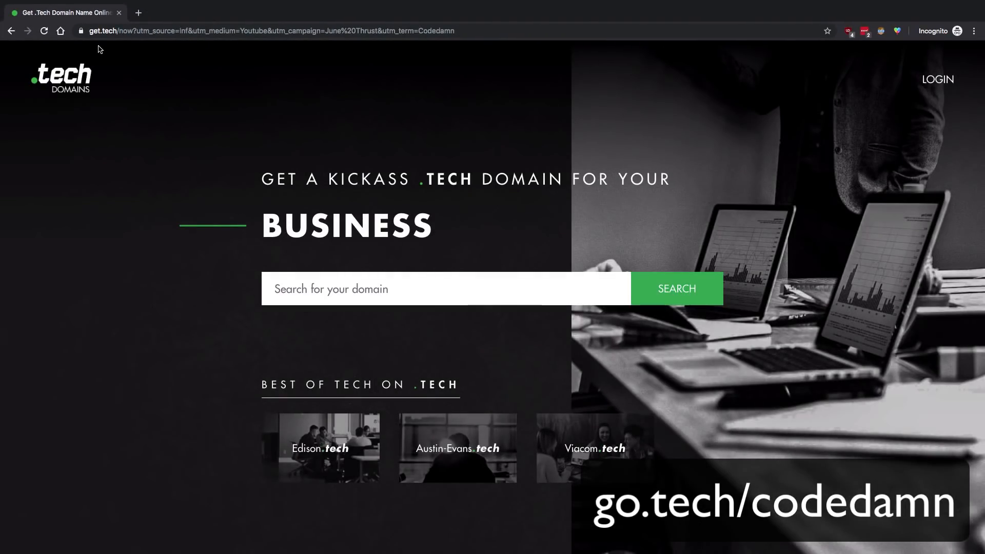
click(315, 301)
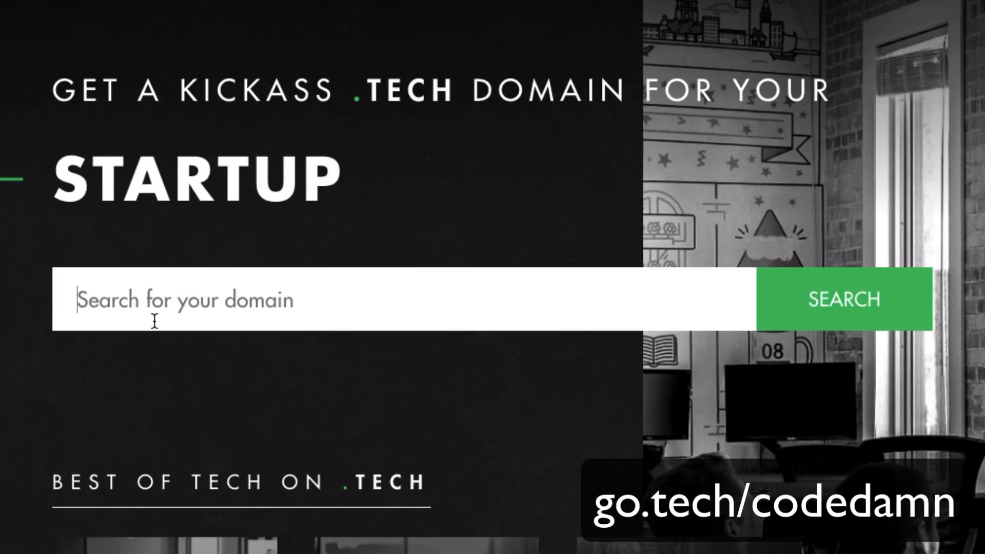
text(datameets)
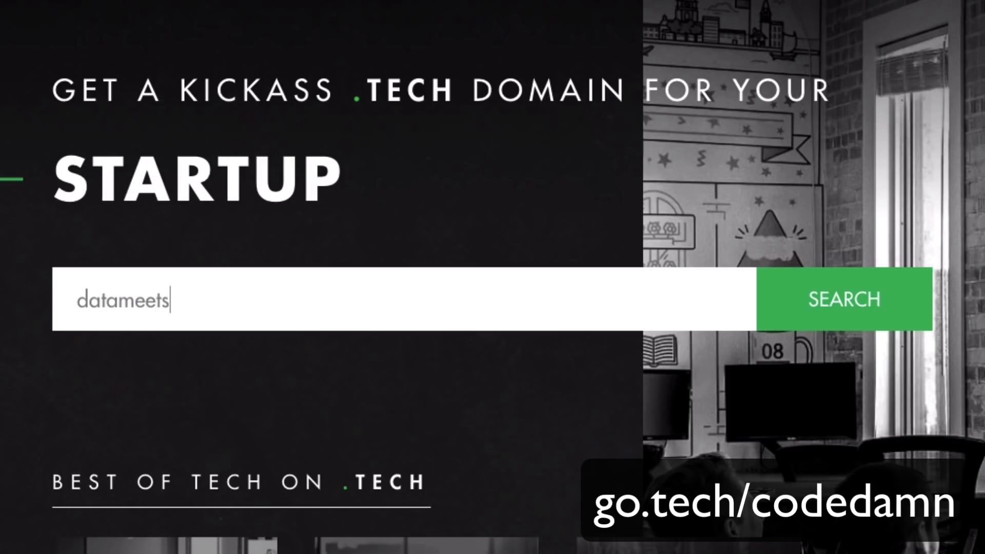
text(.tech)
key(Left)
key(Left)
key(Left)
key(Left)
key(Left)
text(2)
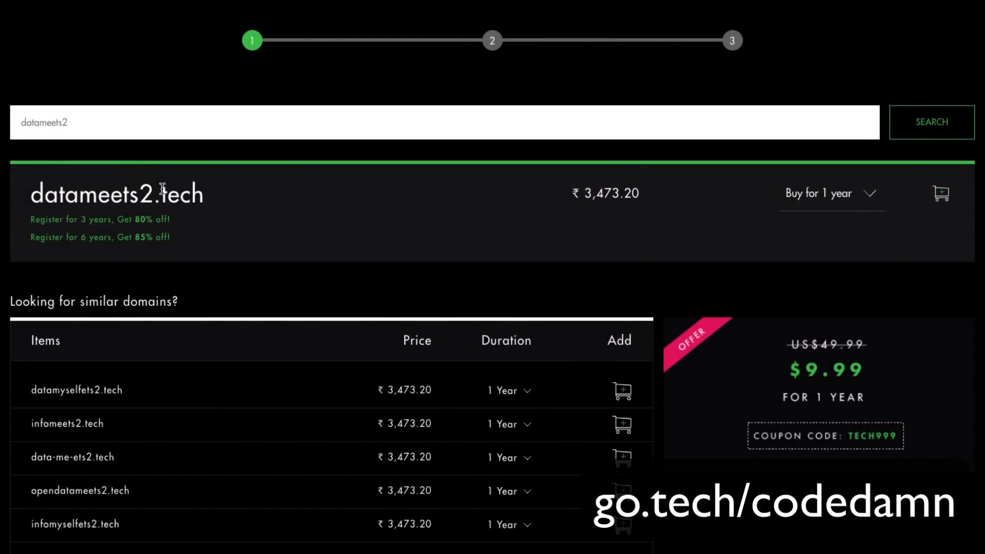
- Add datameets2.tech to the cart and proceed past add-ons to the shopping cart
click(946, 205)
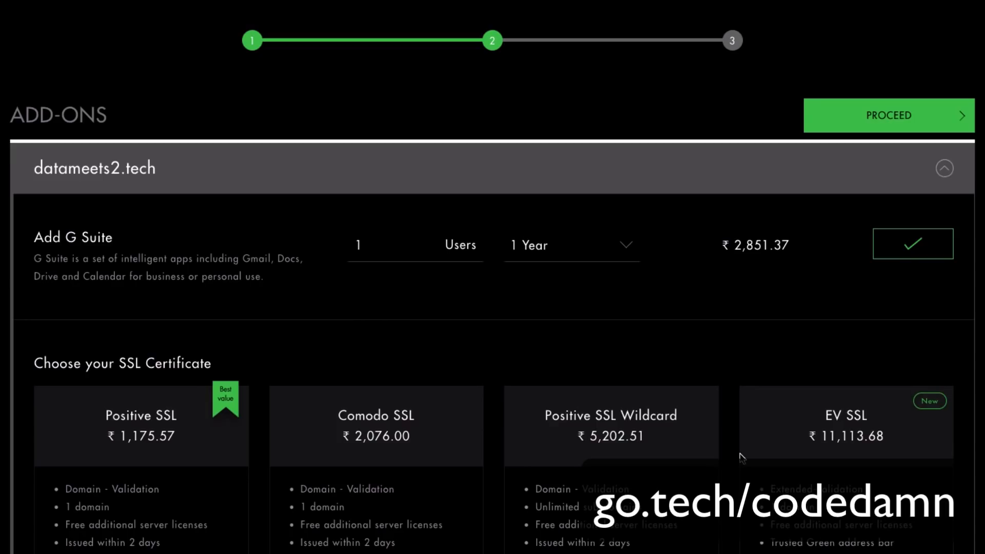
click(868, 115)
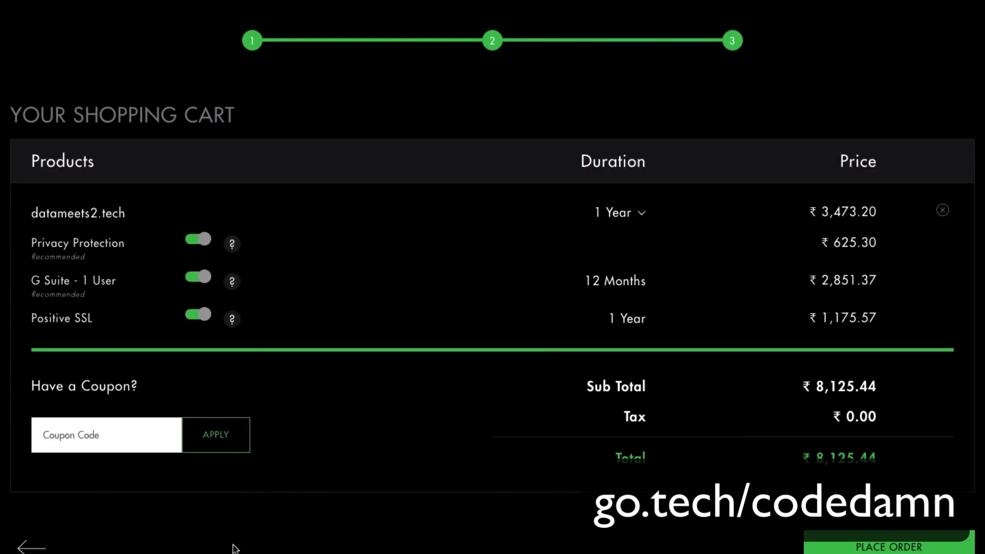
- Switch off Privacy Protection, G Suite and Positive SSL, then enter the CODEDAMN coupon
click(202, 241)
click(202, 279)
click(199, 242)
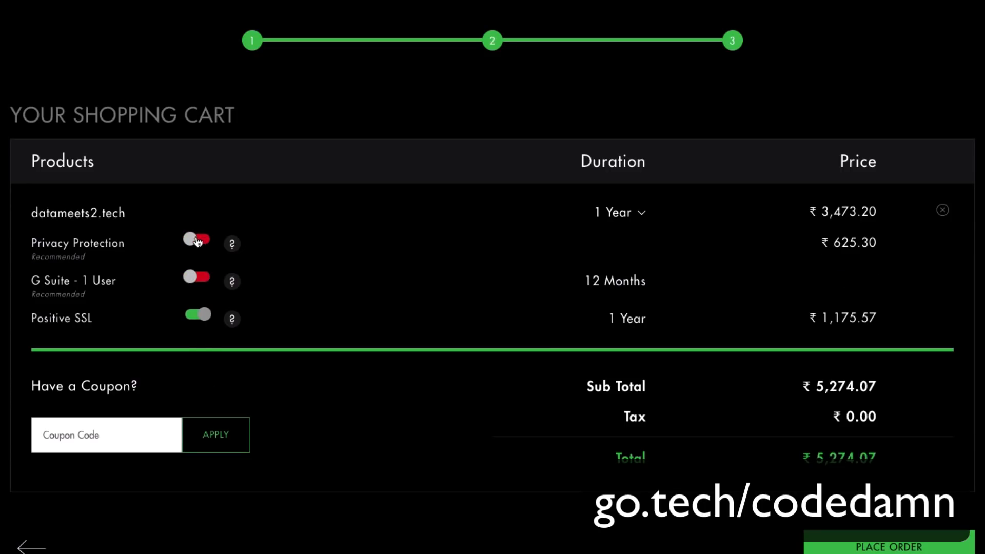
click(198, 252)
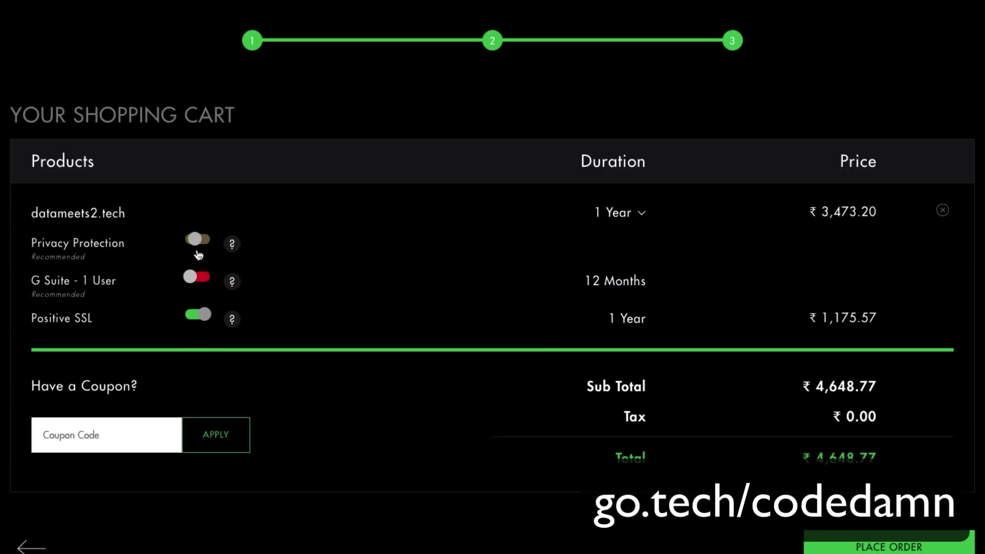
click(203, 320)
click(125, 433)
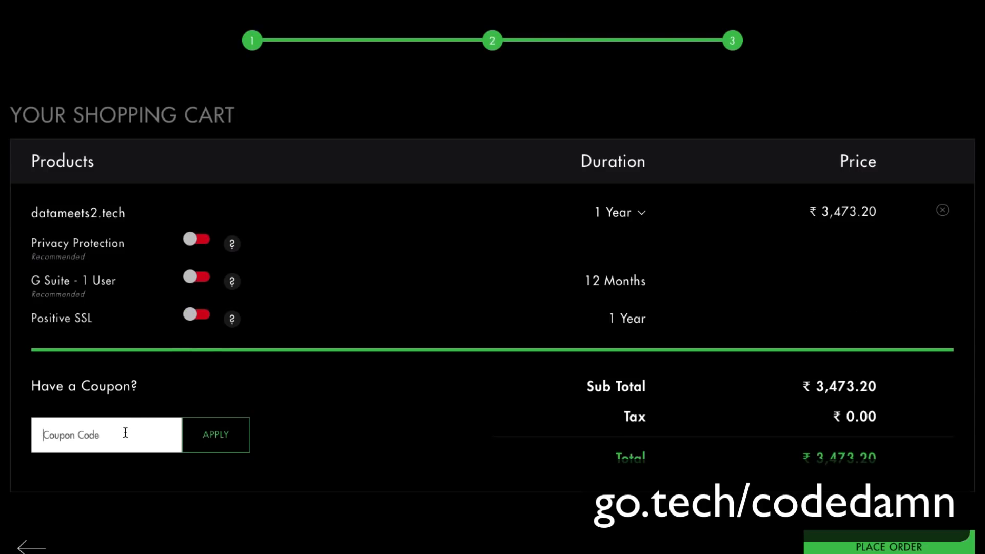
text(CODEDAMN)
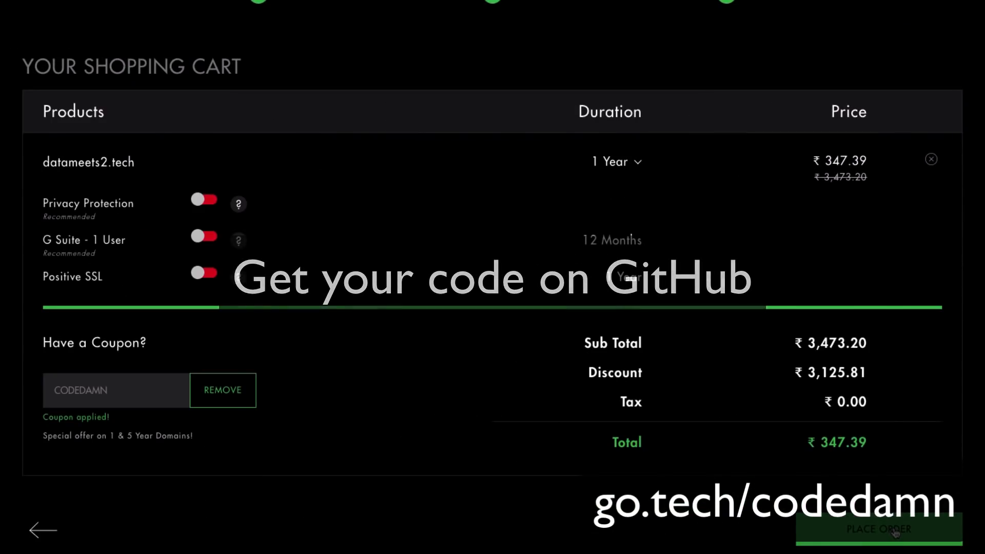
- Place the order for the datameets2.tech domain
click(895, 530)
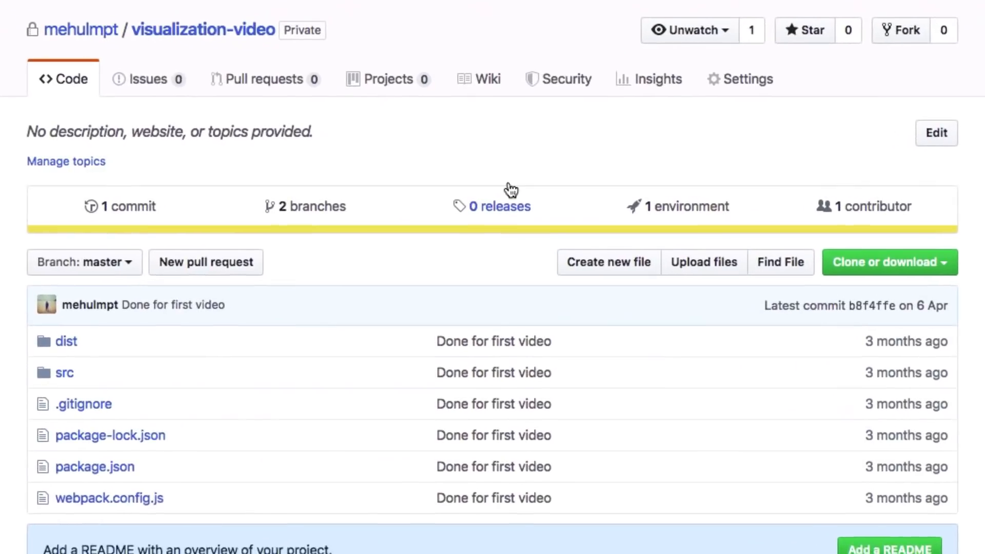
- Check the gh-pages and master branches, then go to the repository Settings
click(103, 271)
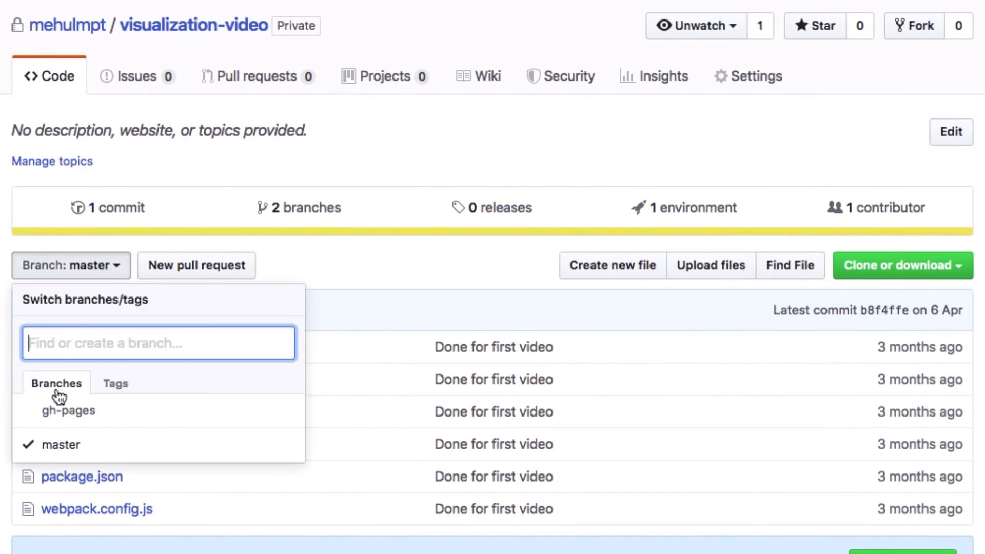
key(Escape)
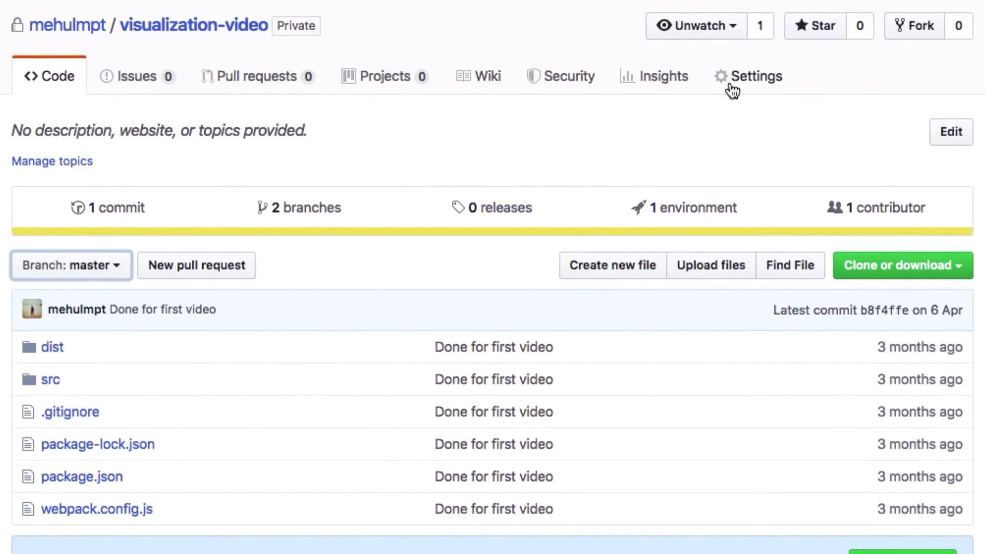
click(732, 90)
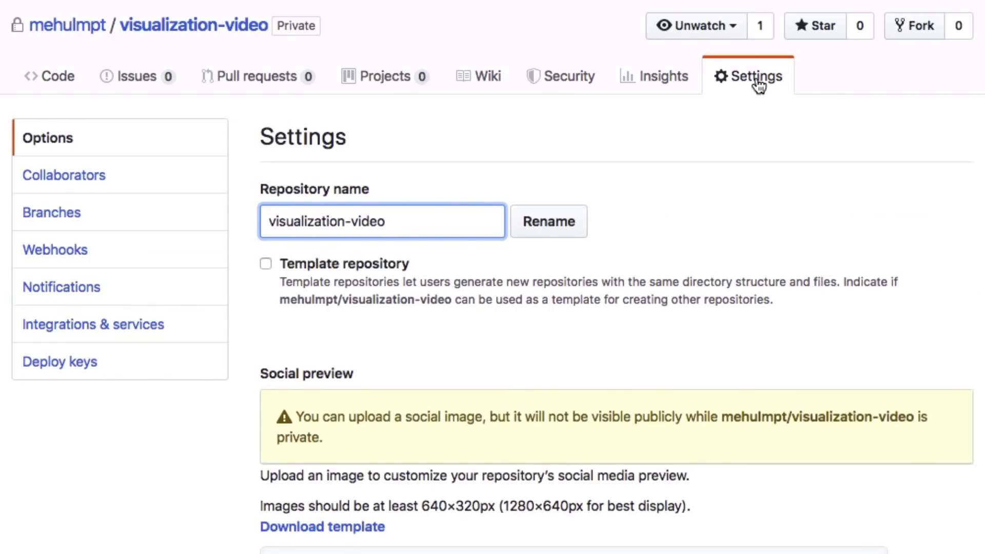
scroll(762, 86, down, 5)
scroll(766, 89, down, 10)
scroll(688, 358, down, 8)
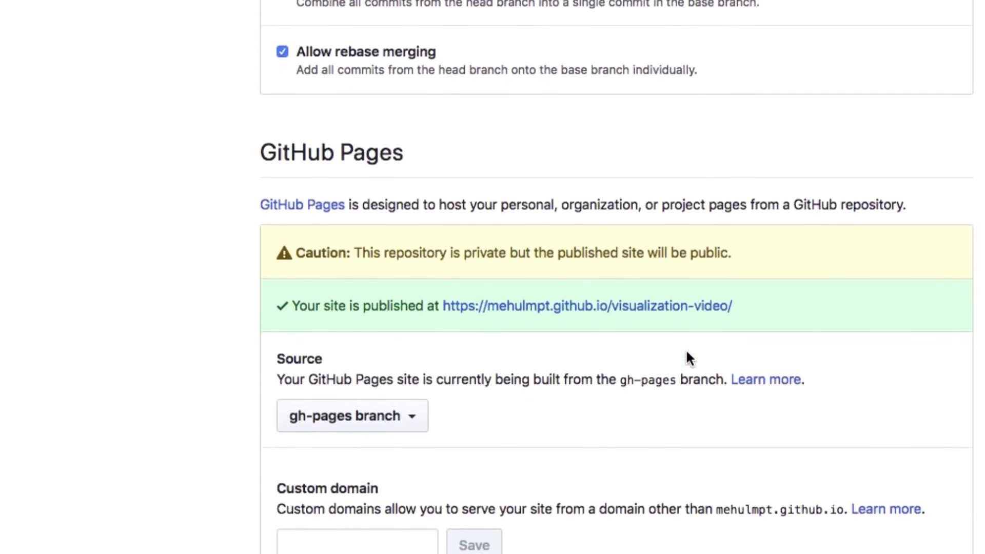
scroll(689, 358, down, 2)
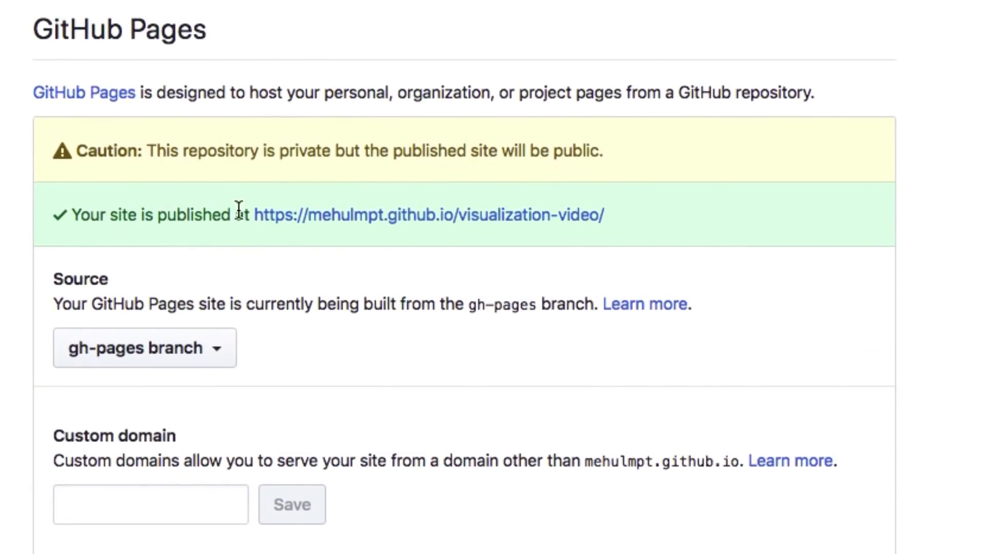
- Reach the GitHub Pages section and focus the empty Custom domain field
right_click(285, 216)
click(321, 216)
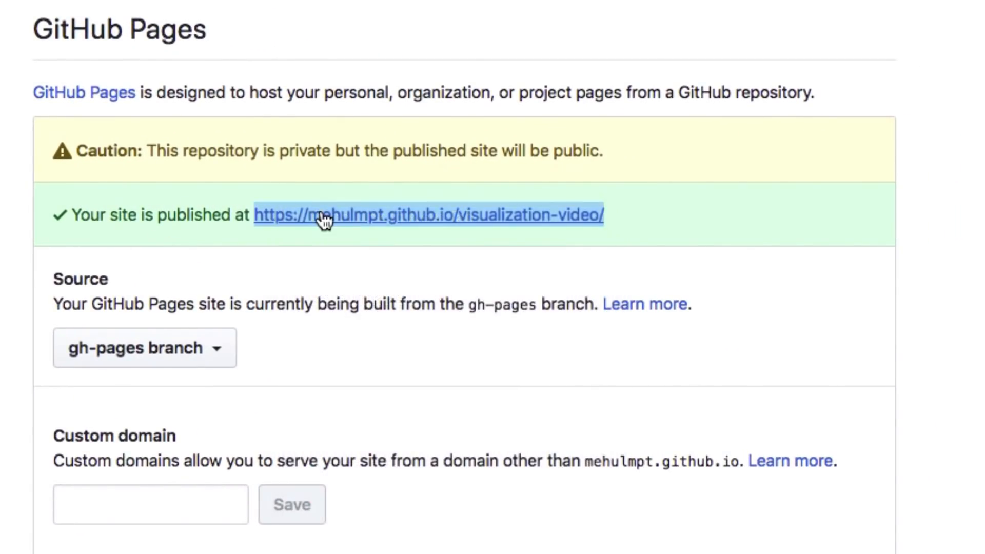
click(166, 492)
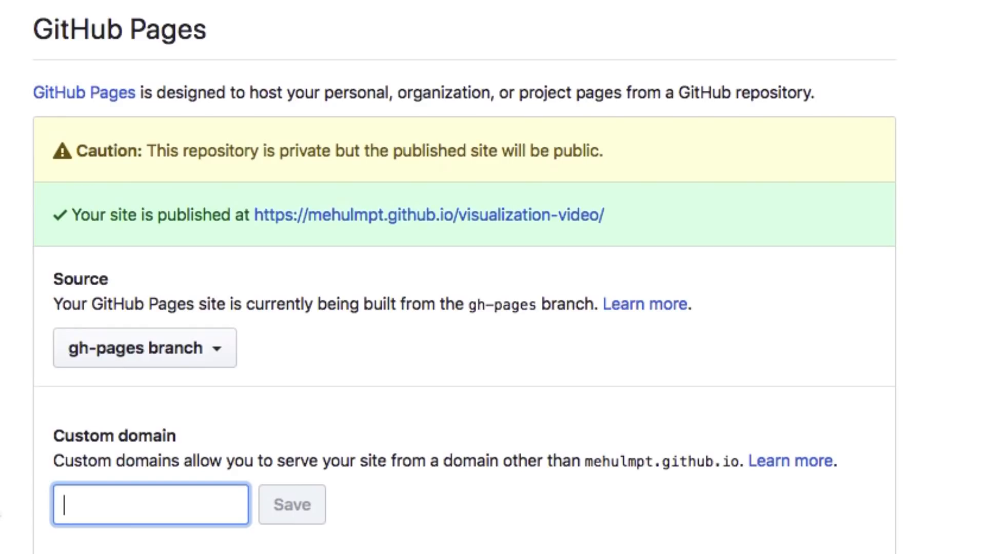
text(data)
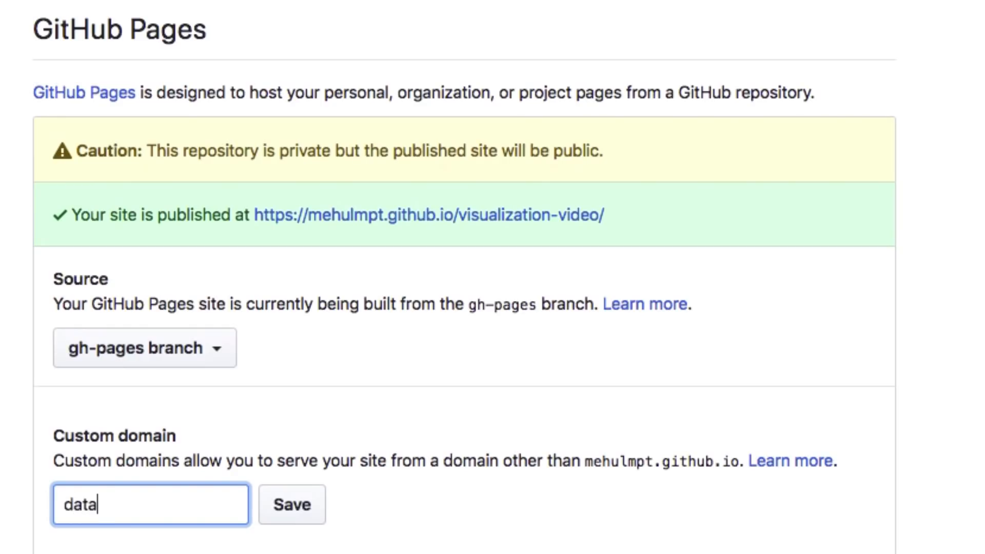
text(meets.tch)
- Save datameets.tech as the Pages site's custom domain
key(BackSpace)
key(BackSpace)
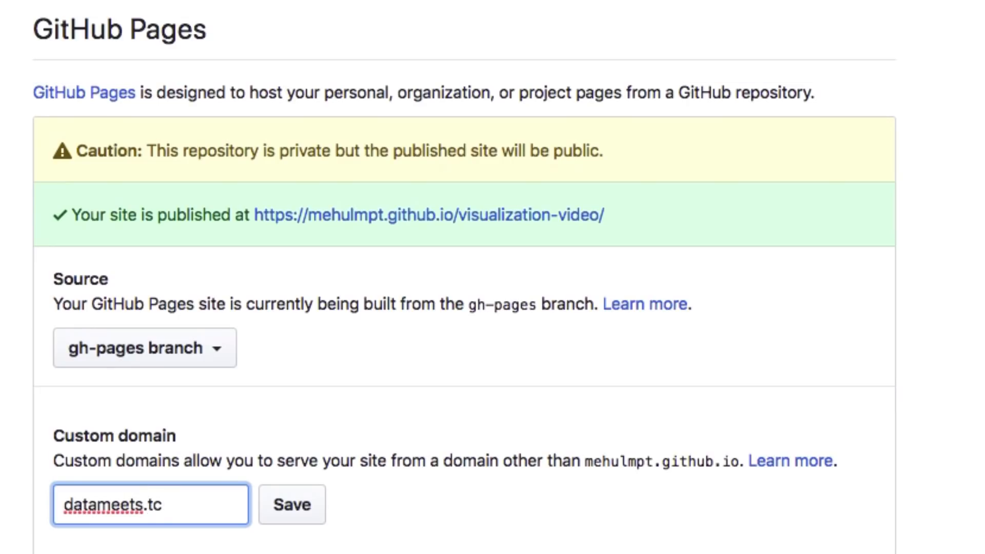
text(ech)
click(290, 510)
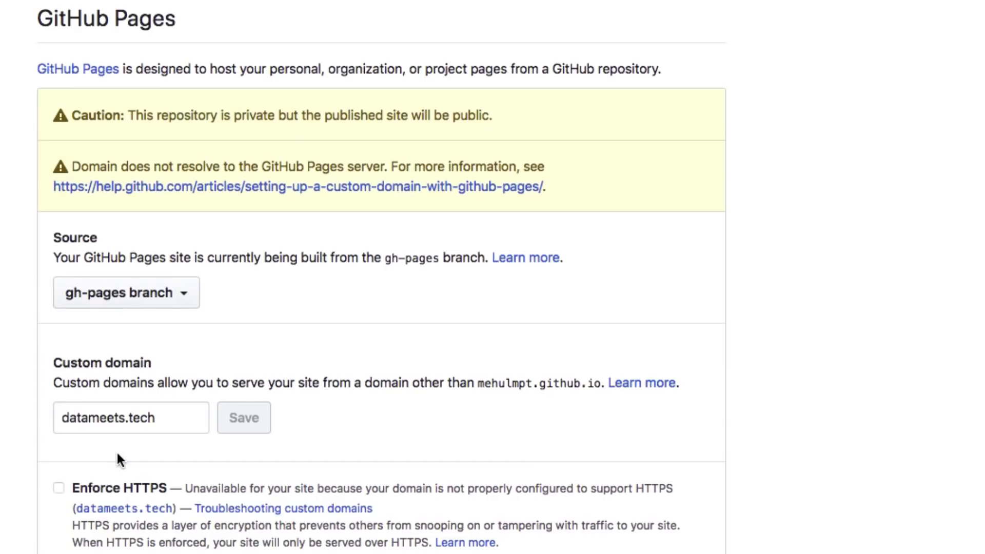
- Open the help.github.com custom-domain article in a new tab
right_click(231, 187)
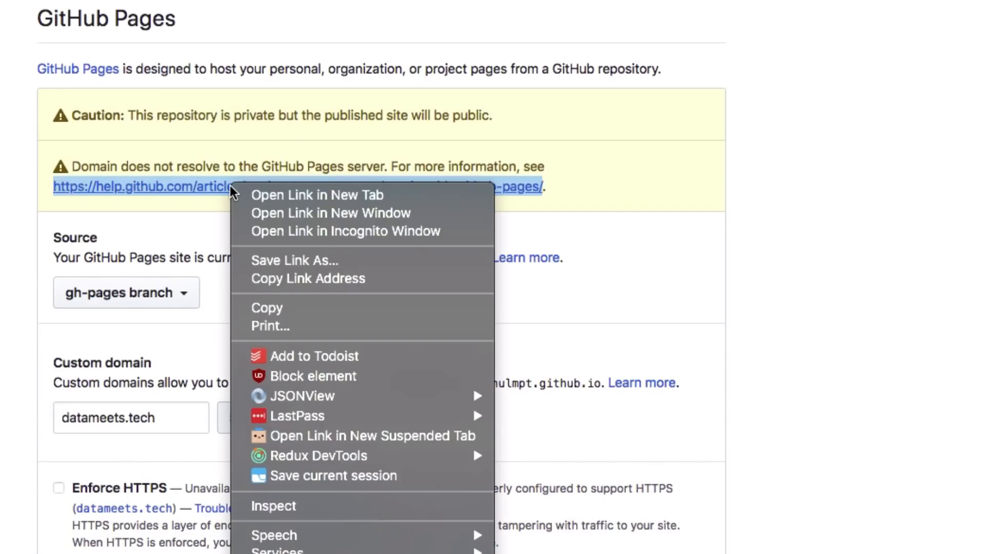
click(251, 195)
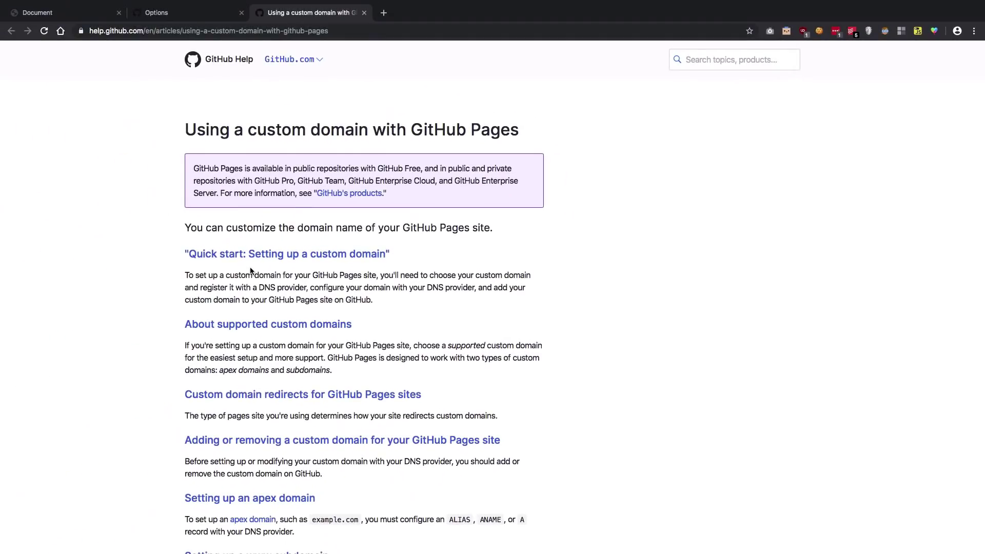
scroll(170, 357, down, 3)
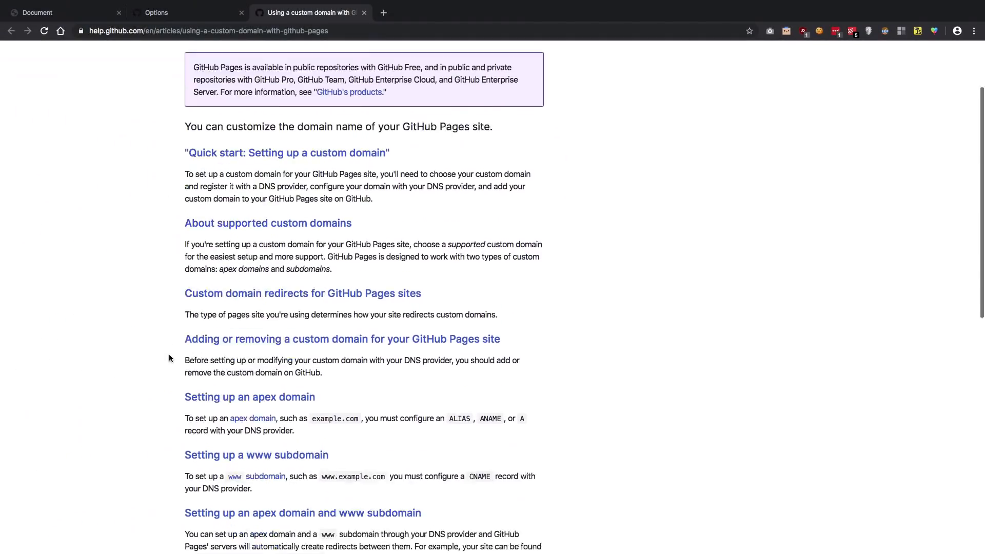
scroll(168, 357, down, 2)
scroll(169, 357, down, 4)
scroll(169, 357, down, 2)
scroll(169, 357, up, 8)
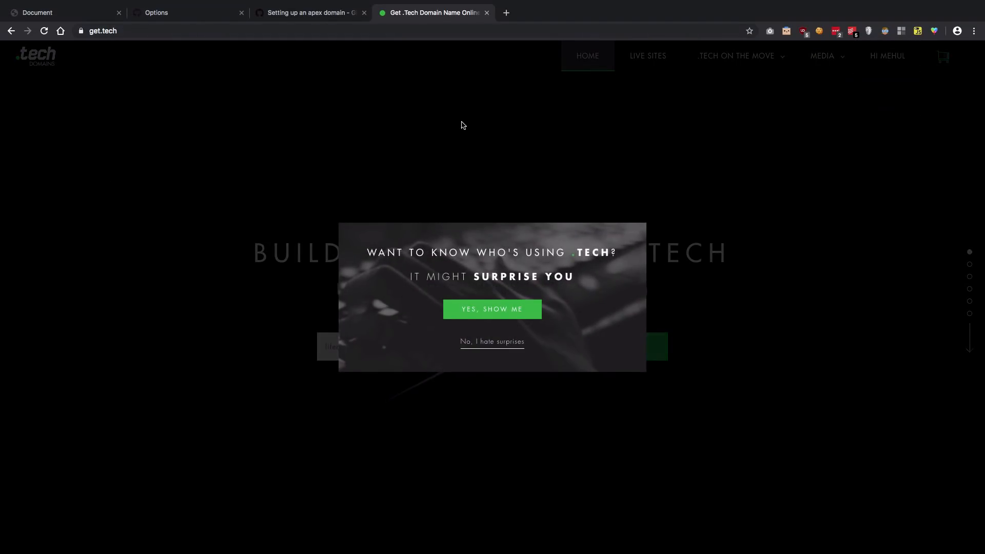
- Dismiss the .tech popup and go to the get.tech account area
click(483, 340)
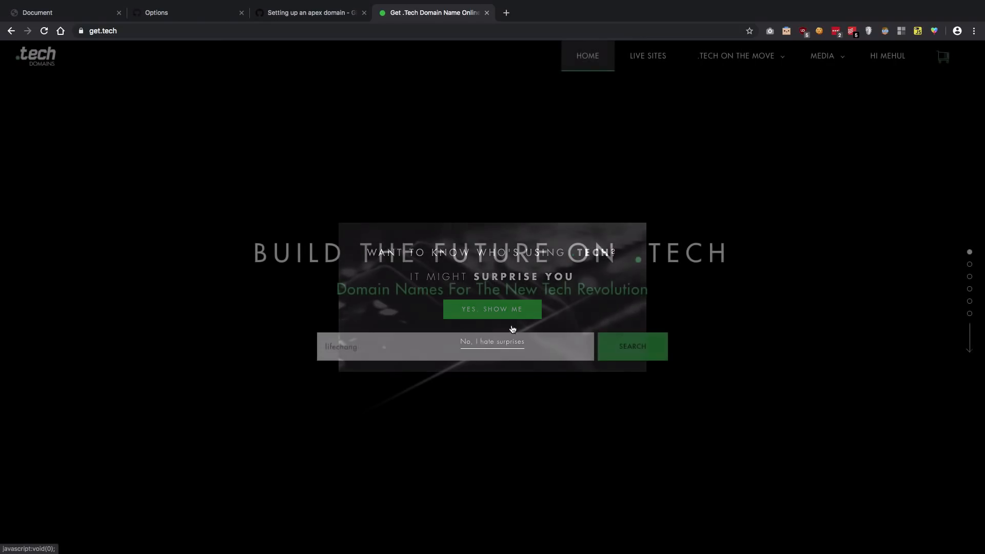
mouse_move(887, 55)
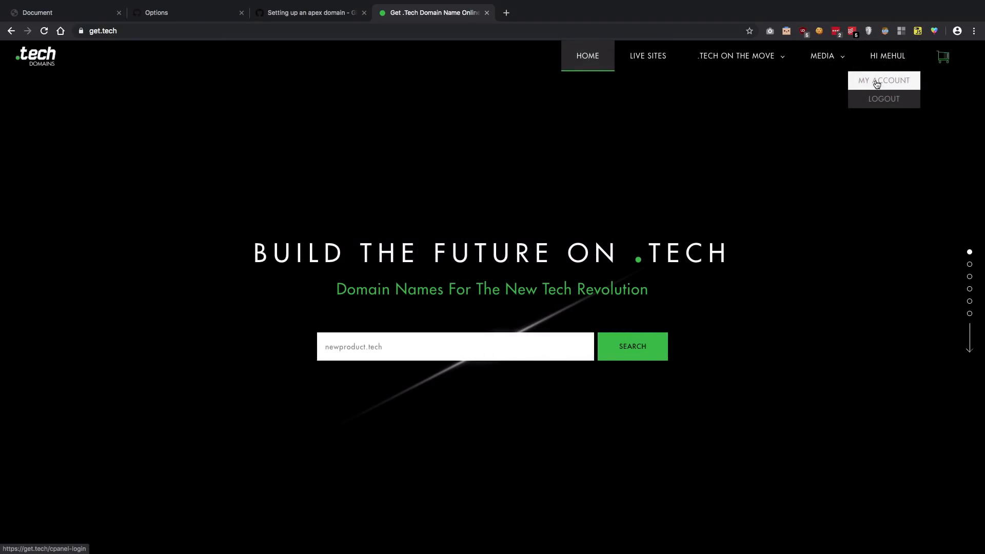
click(876, 84)
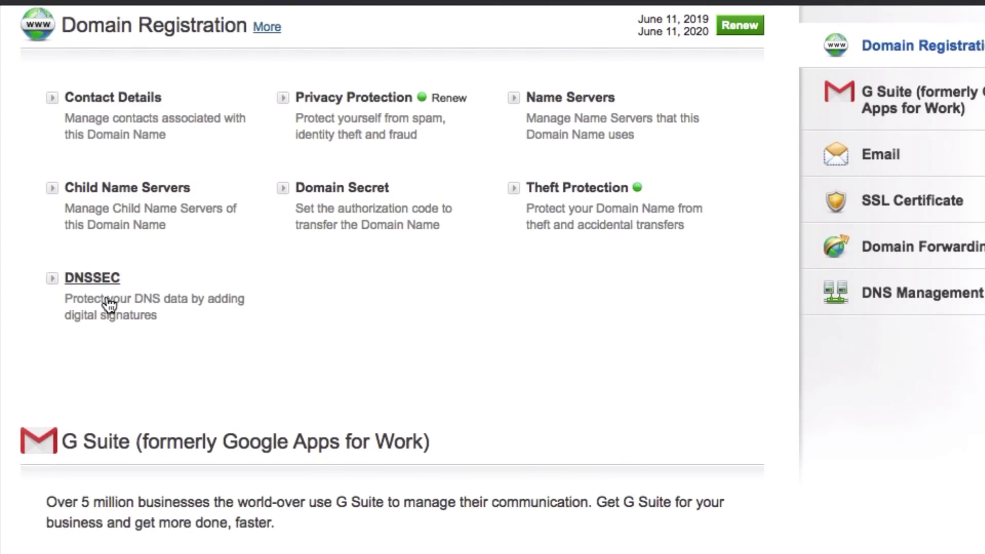
- Go to DNS Management for datameets.tech
click(609, 101)
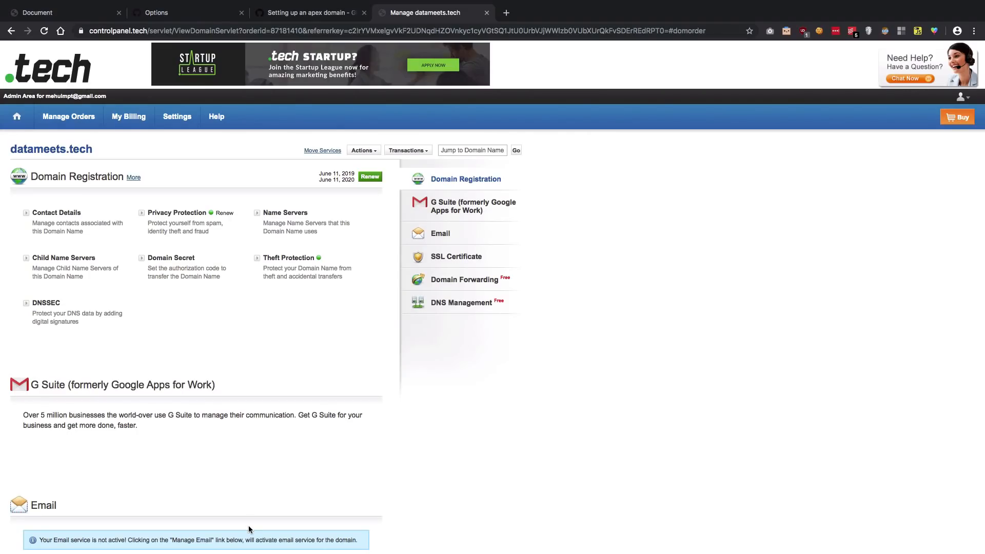
scroll(273, 284, down, 10)
scroll(422, 132, down, 1)
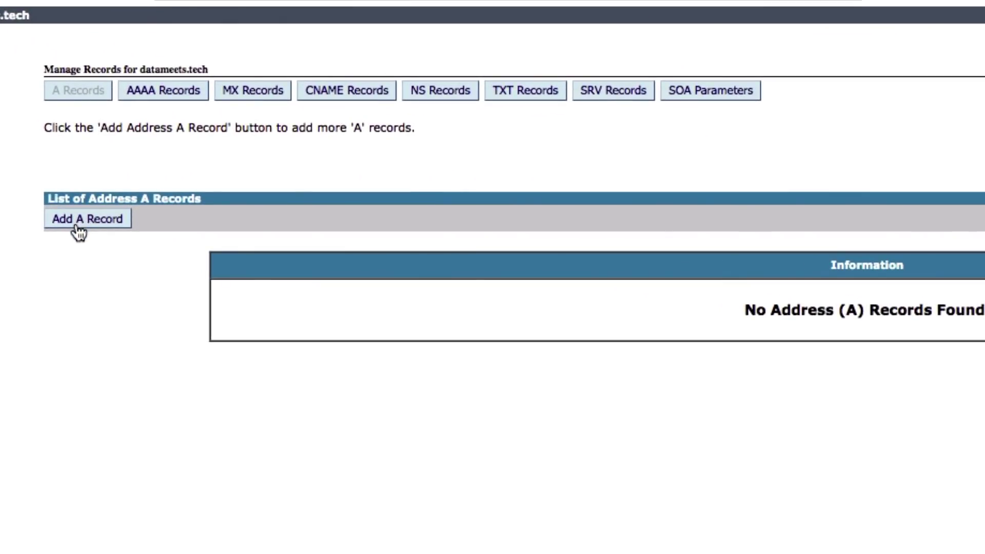
- Add an A record pointing datameets.tech to 185.199.108.153 from the GitHub docs
click(91, 216)
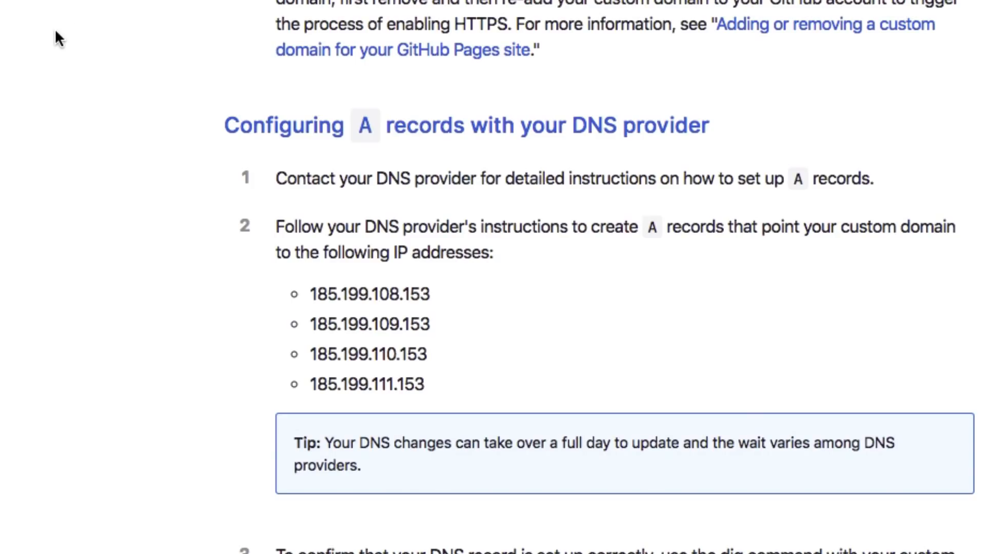
drag(439, 381, 313, 293)
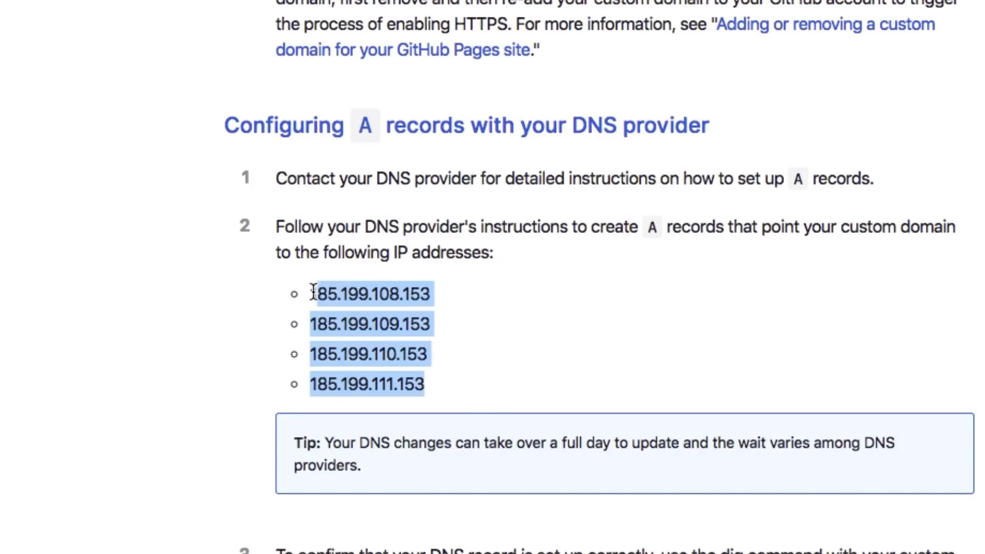
click(372, 303)
double_click(357, 300)
key(ctrl+c)
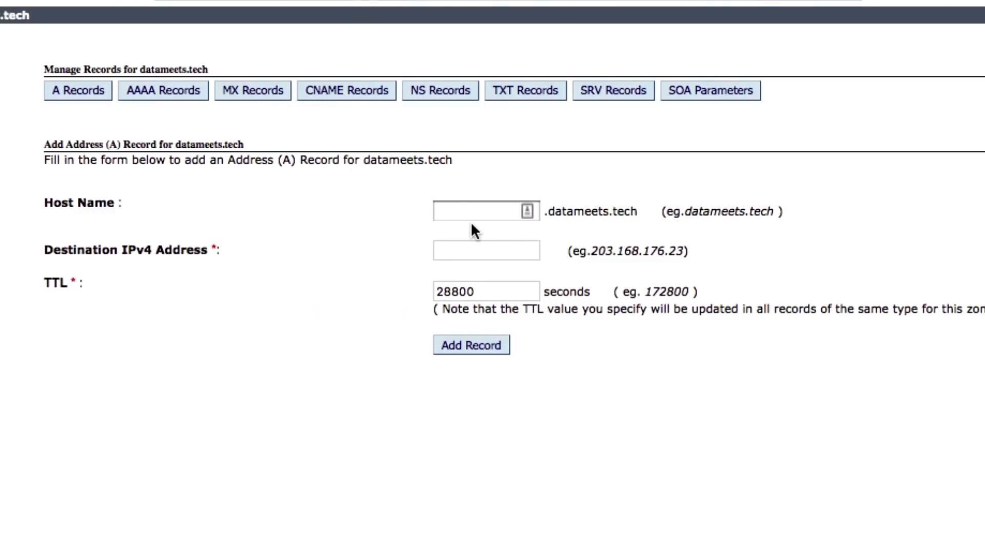
click(465, 255)
key(ctrl+v)
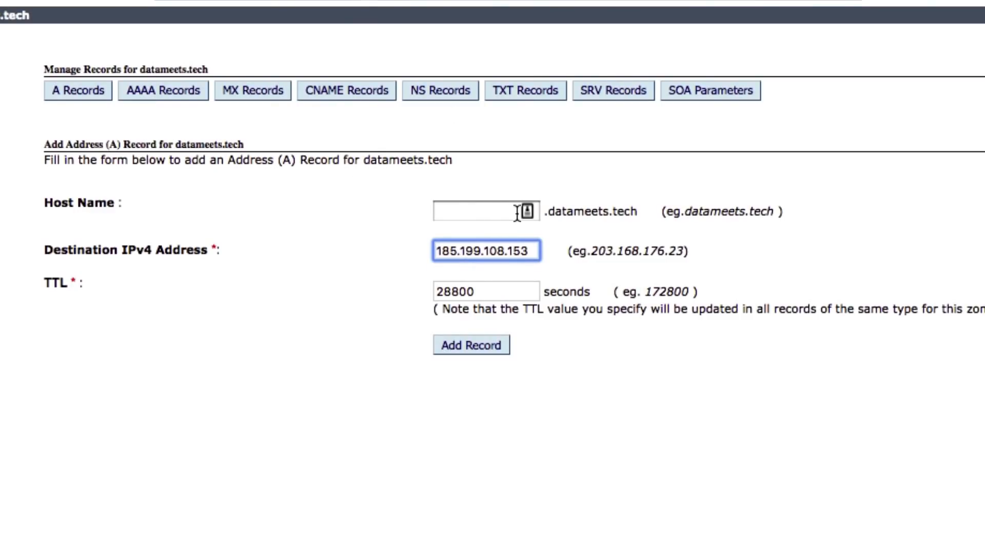
click(453, 352)
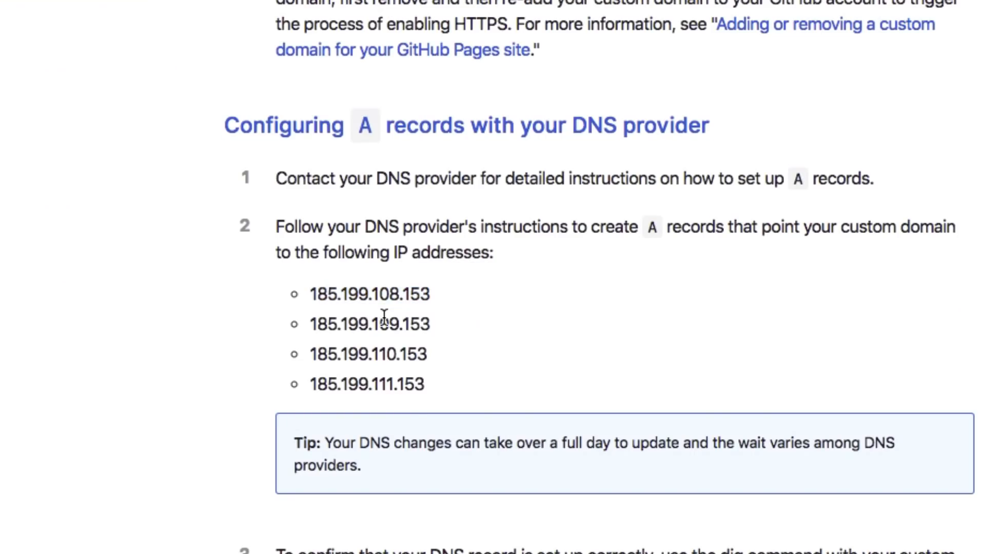
- Add A records for the remaining GitHub Pages IPs (185.199.109.153 through 185.199.111.153)
double_click(387, 320)
click(89, 286)
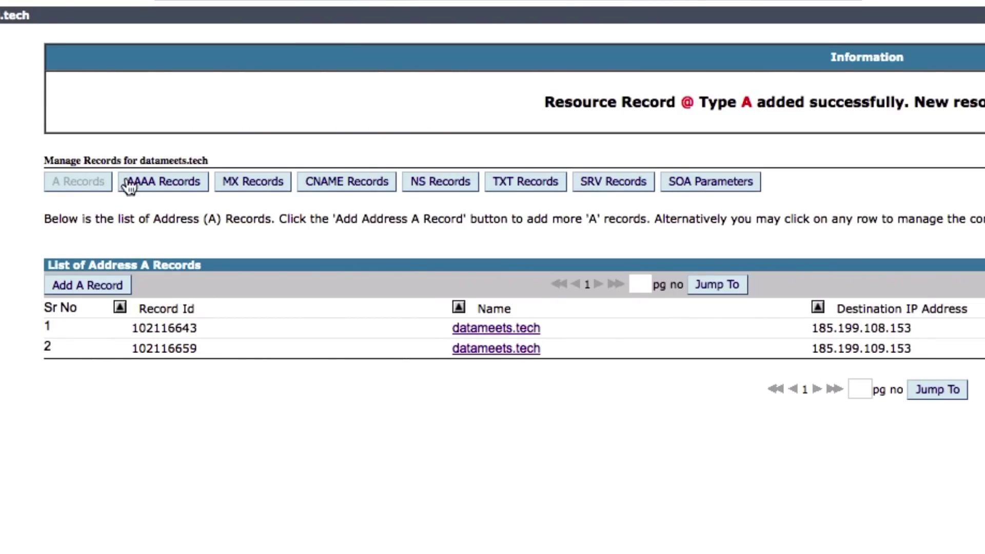
click(92, 288)
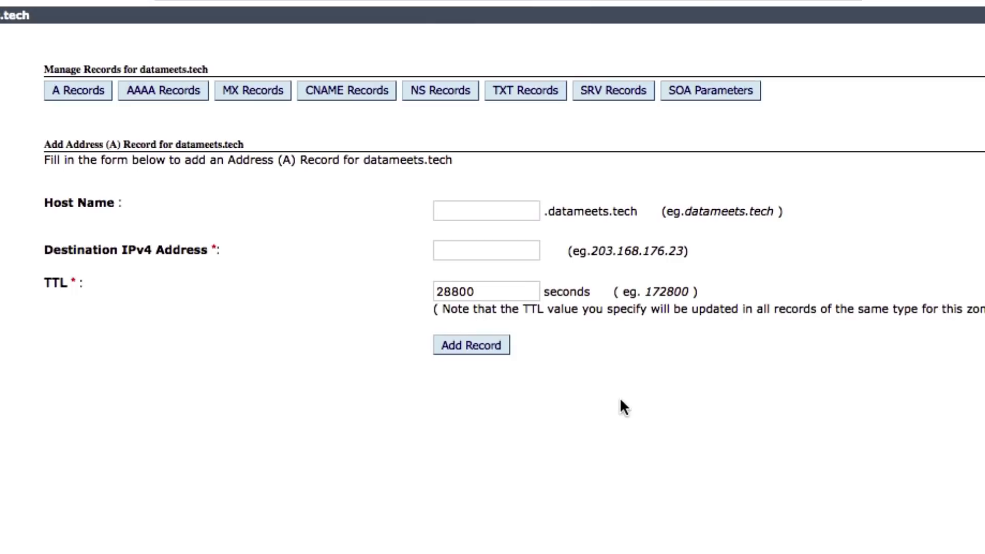
double_click(375, 384)
key(ctrl+c)
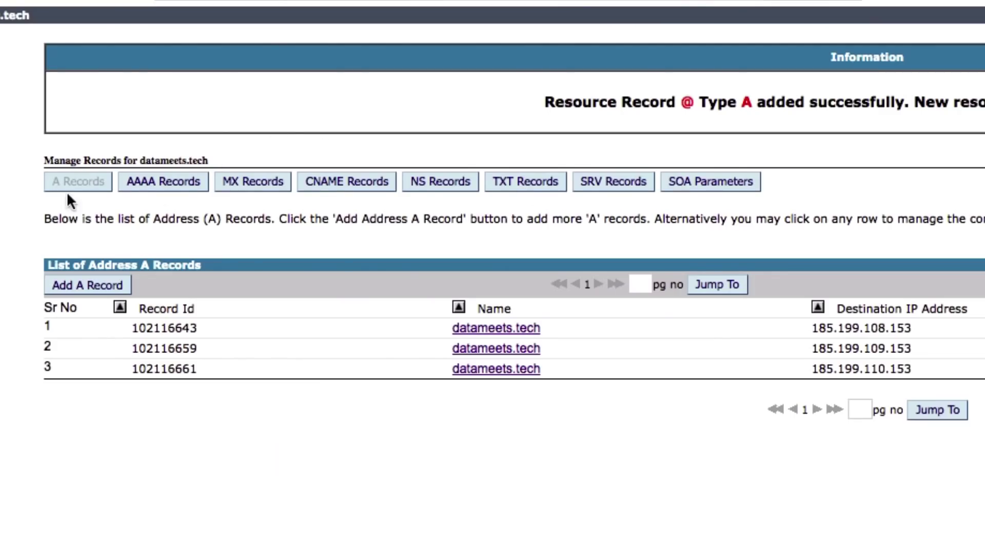
click(83, 286)
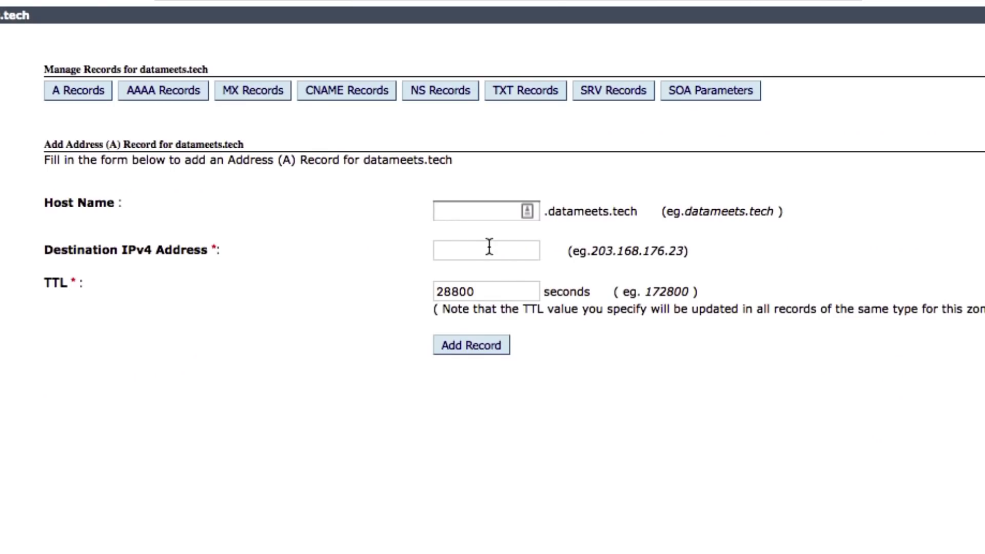
click(487, 251)
key(ctrl+v)
click(479, 346)
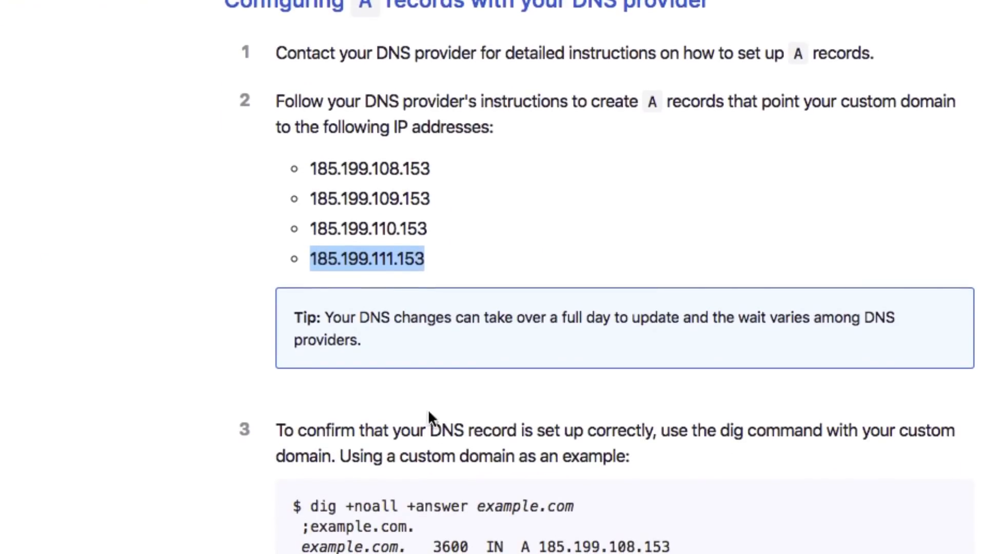
click(440, 450)
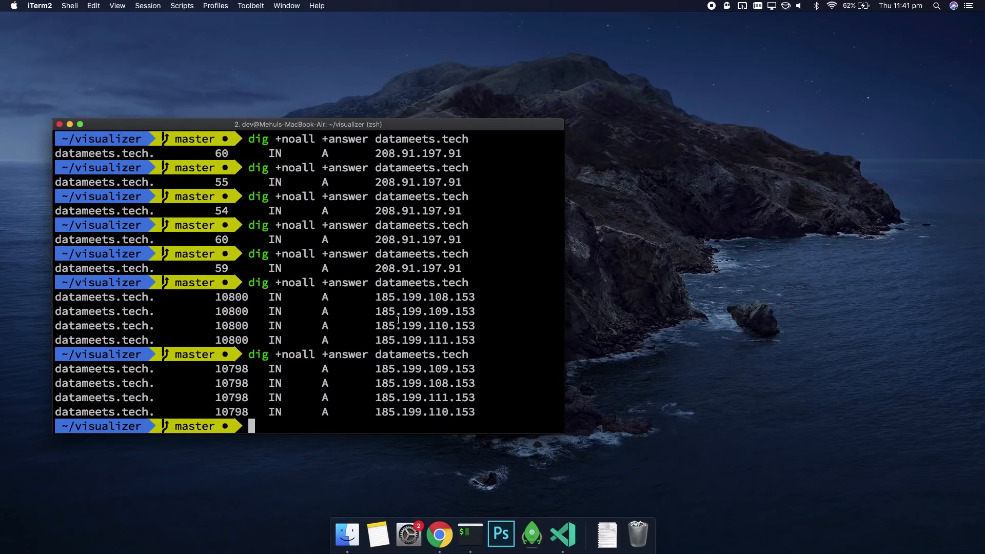
- Rerun dig +noall +answer datameets.tech and highlight the four GitHub Pages A records returned
key(Up)
key(Return)
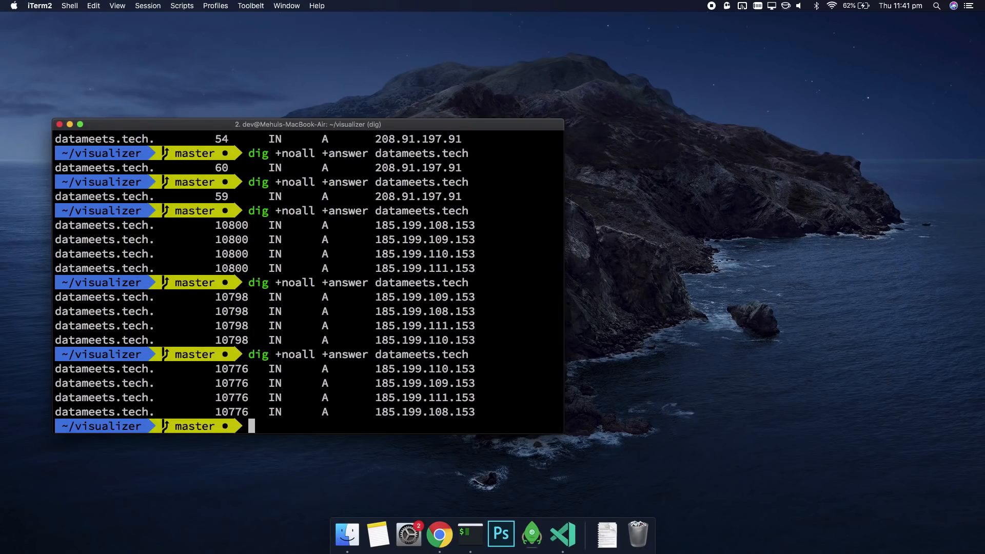
drag(484, 414, 269, 364)
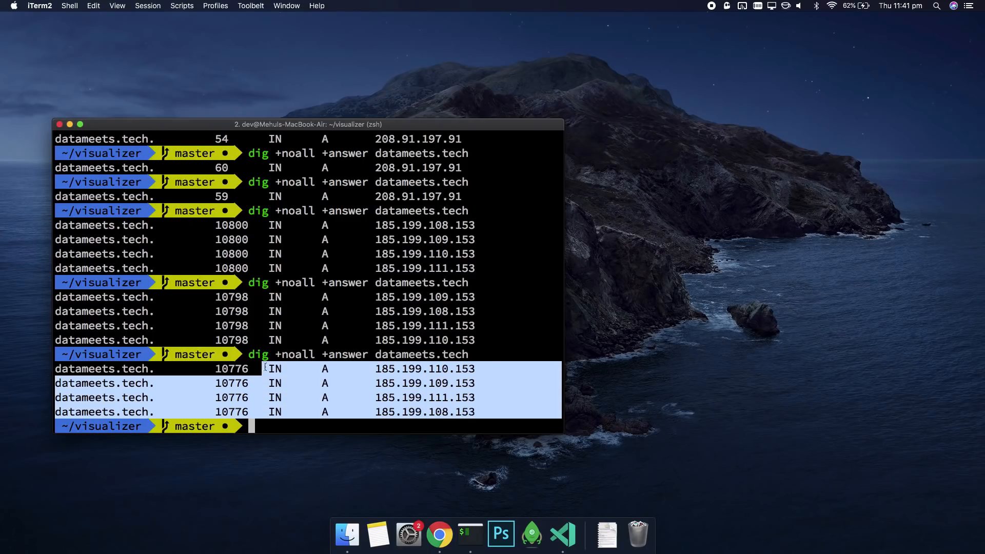
click(268, 363)
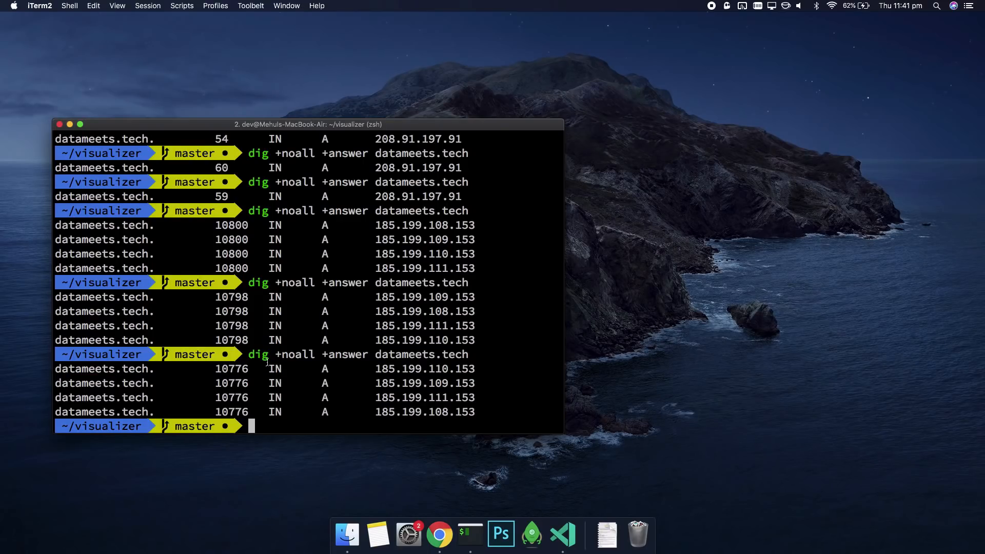
- Navigate the browser to datameets.tech, which now serves the Most GitHub Stars chart
key(ctrl+Right)
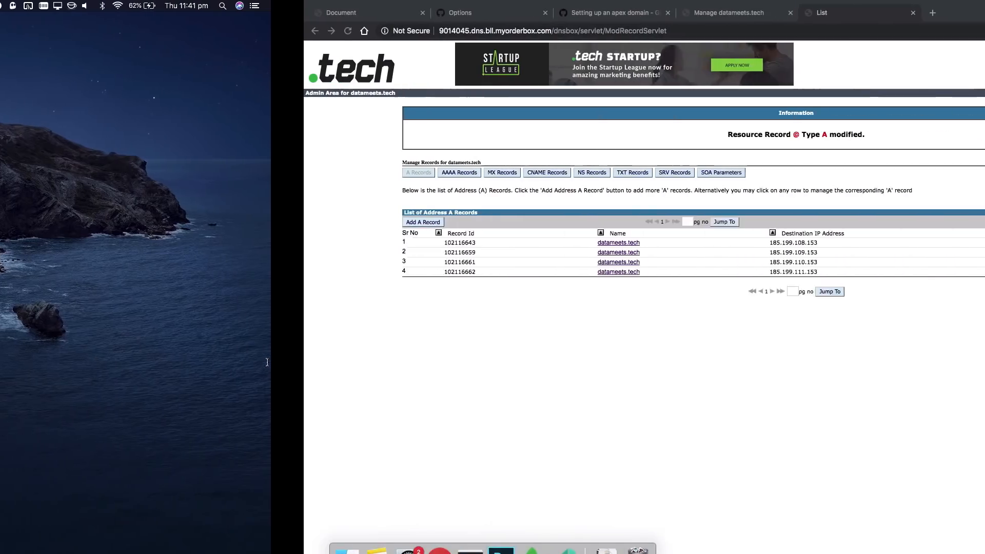
click(477, 34)
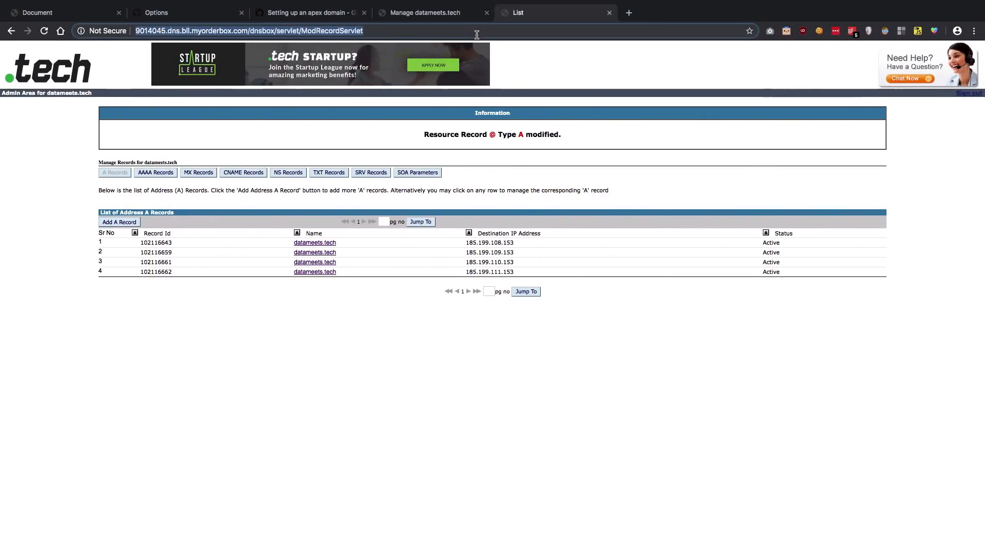
text(data.)
key(BackSpace)
text(mee)
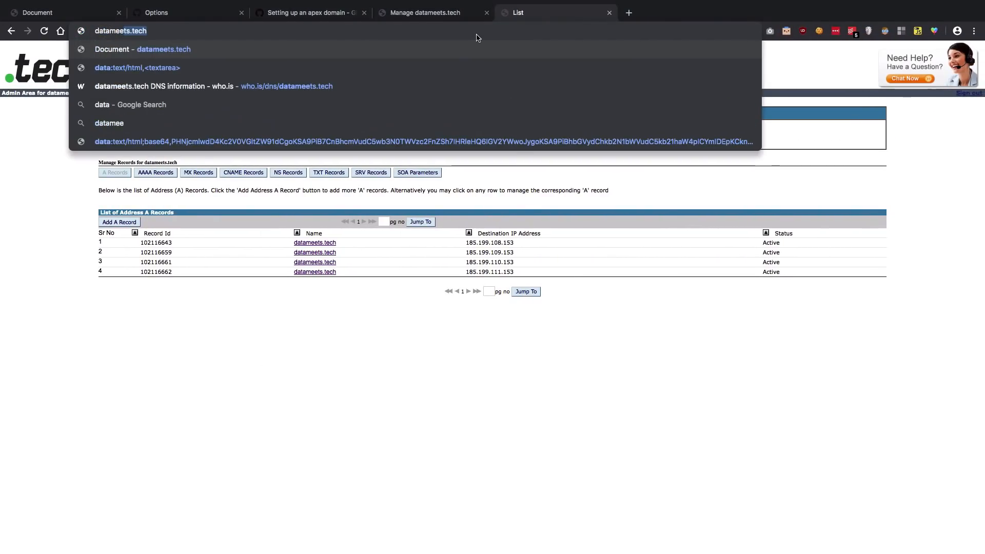
text(ts.tch)
key(BackSpace)
key(BackSpace)
text(ech)
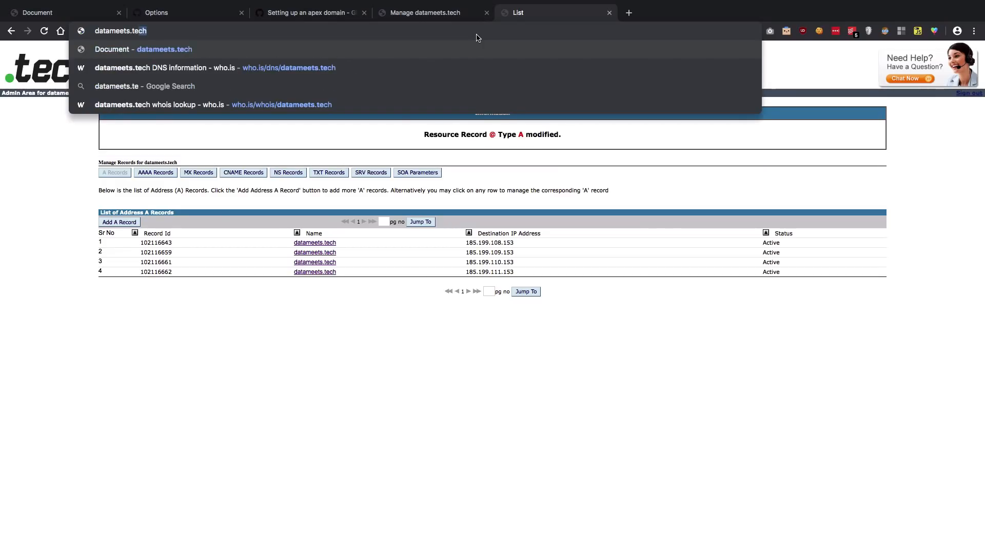
key(Return)
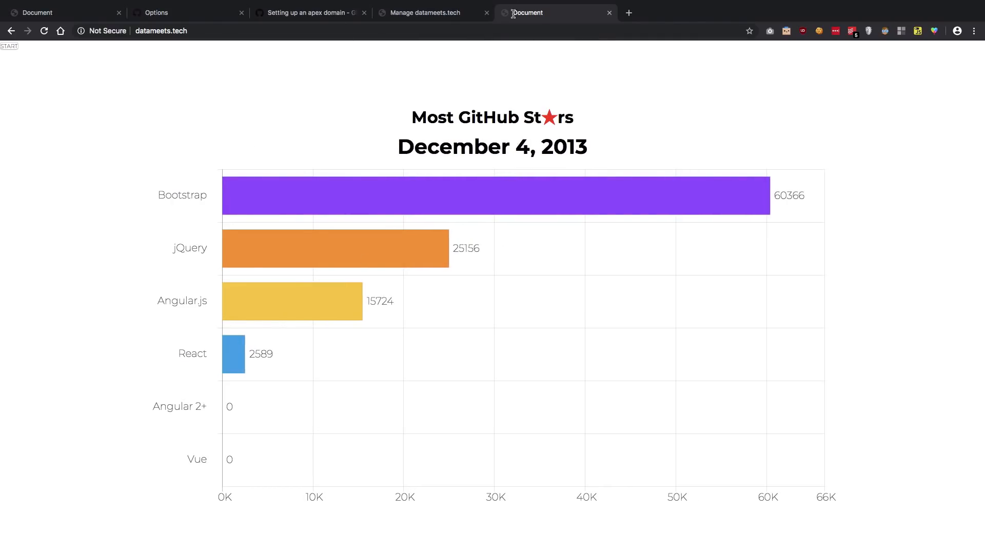
- Reload the repository's Pages settings, now reporting the site published at datameets.tech, then return to the chart
click(286, 13)
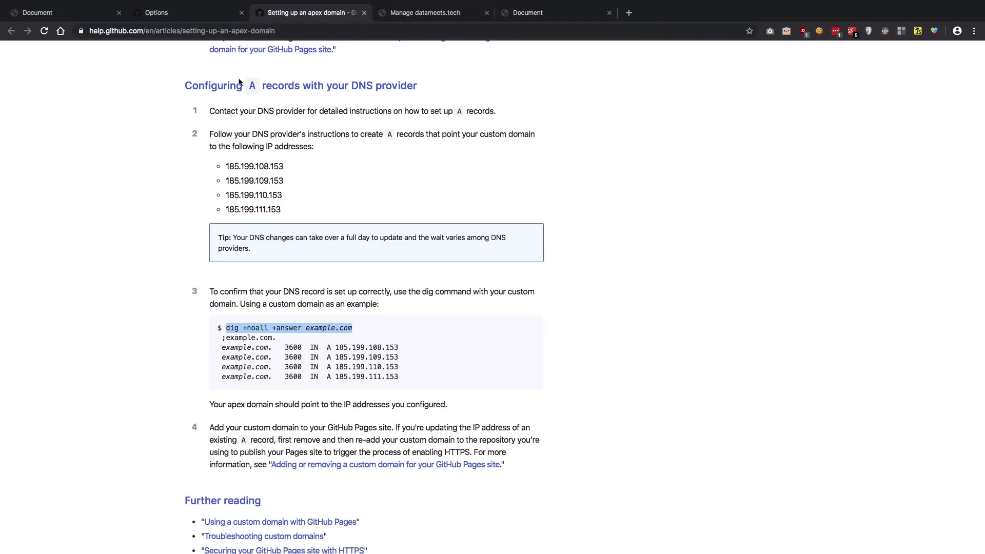
click(176, 13)
scroll(326, 326, down, 2)
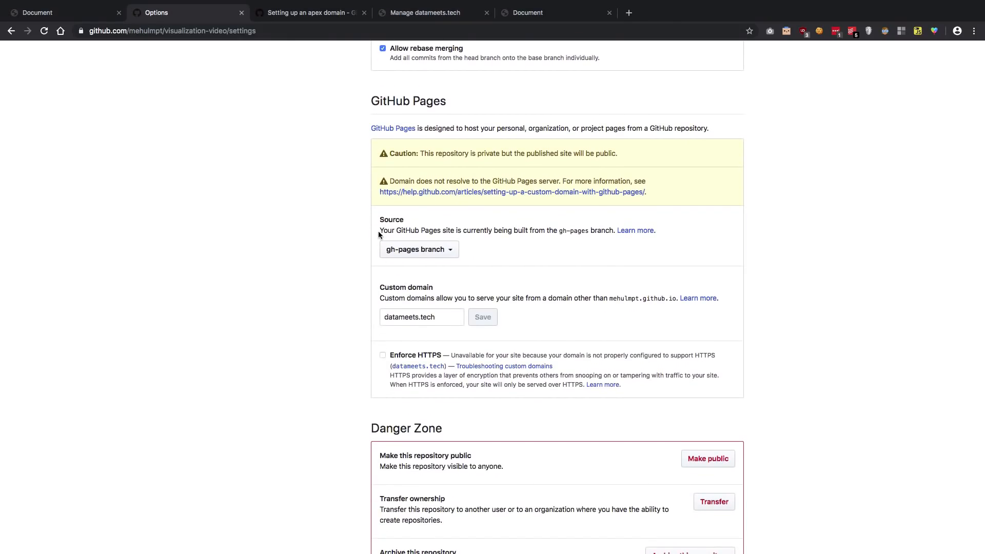
key(ctrl+r)
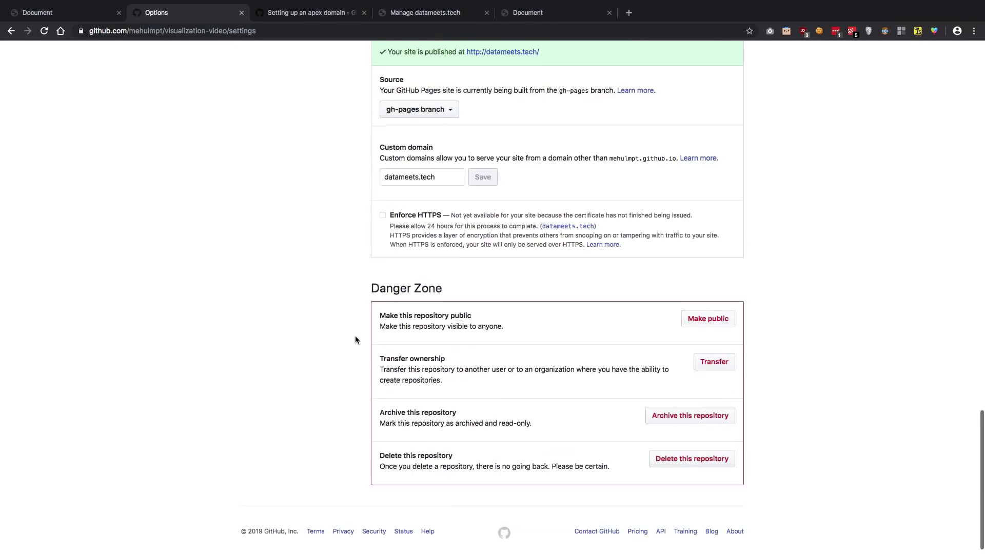
scroll(354, 336, up, 5)
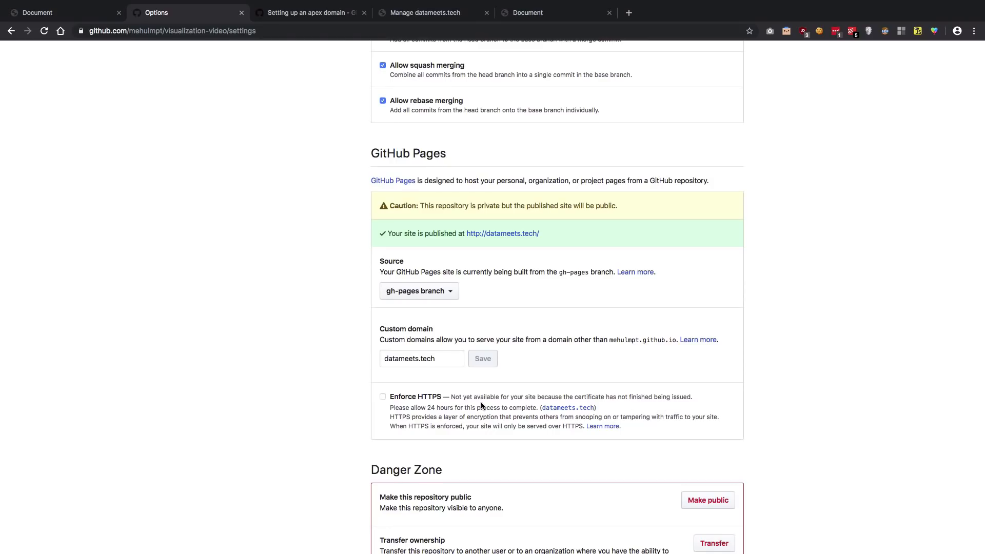
scroll(477, 385, down, 1)
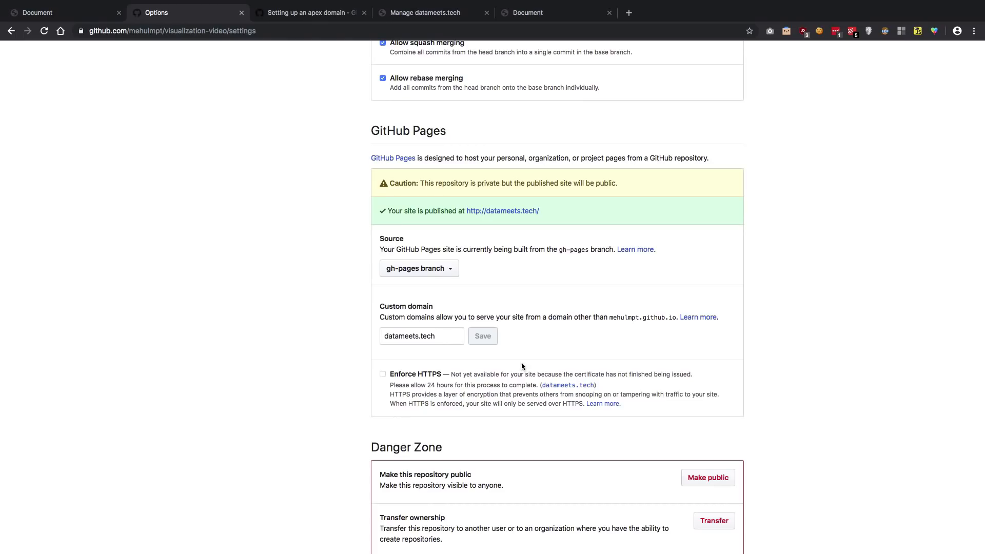
click(517, 11)
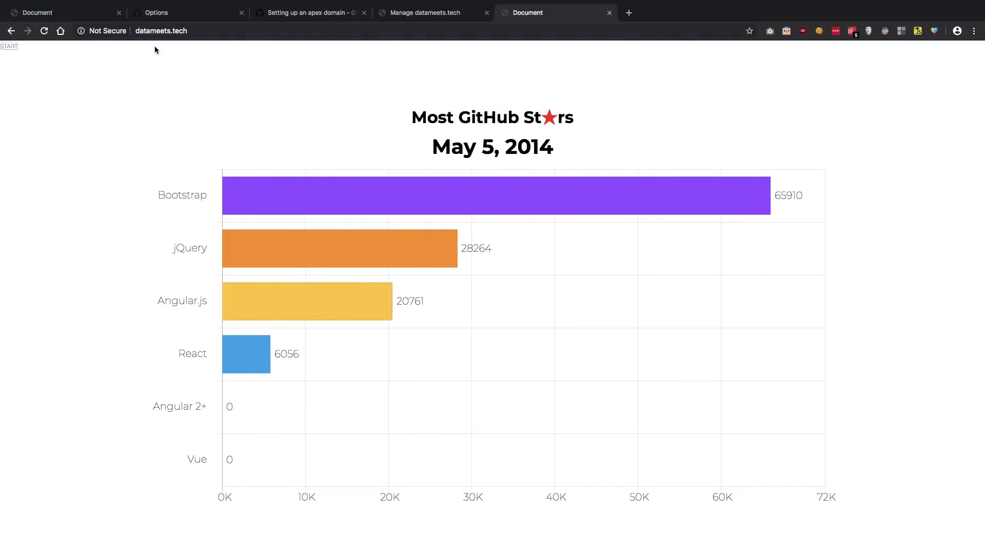